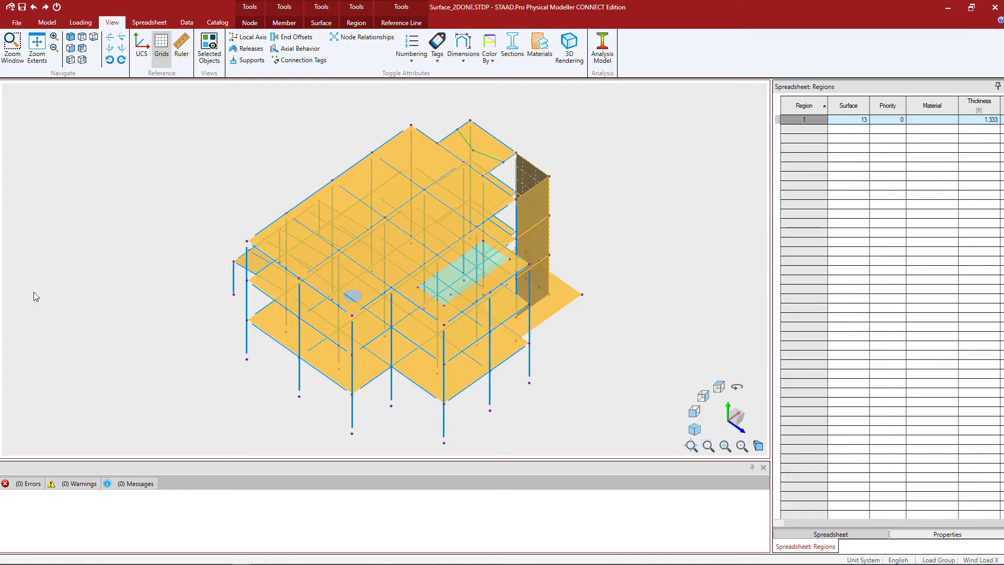
Step: Validate the model with all integrity checks ticked and close the dialog once zero errors are reported
left_click(49, 23)
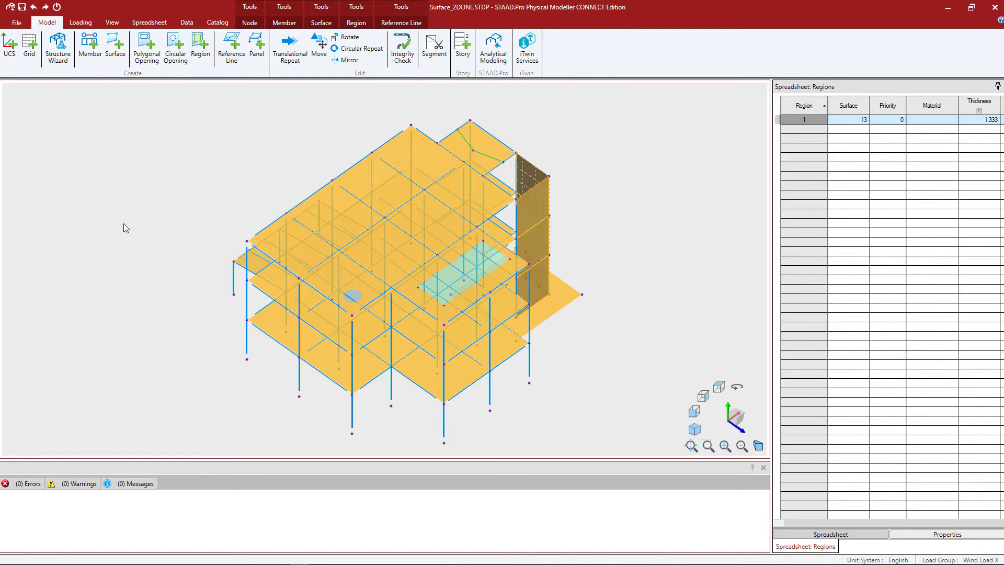
left_click(402, 48)
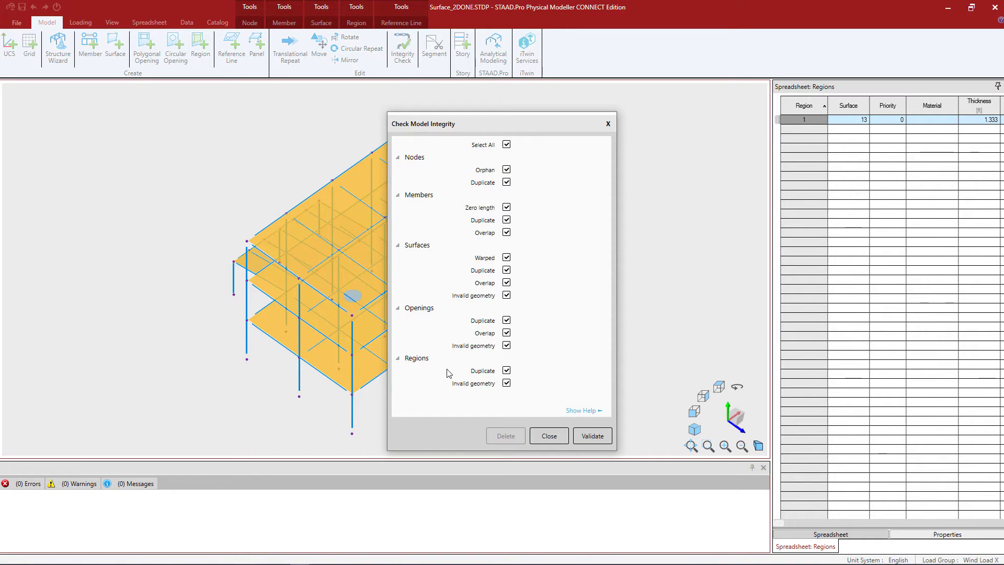
left_click(591, 436)
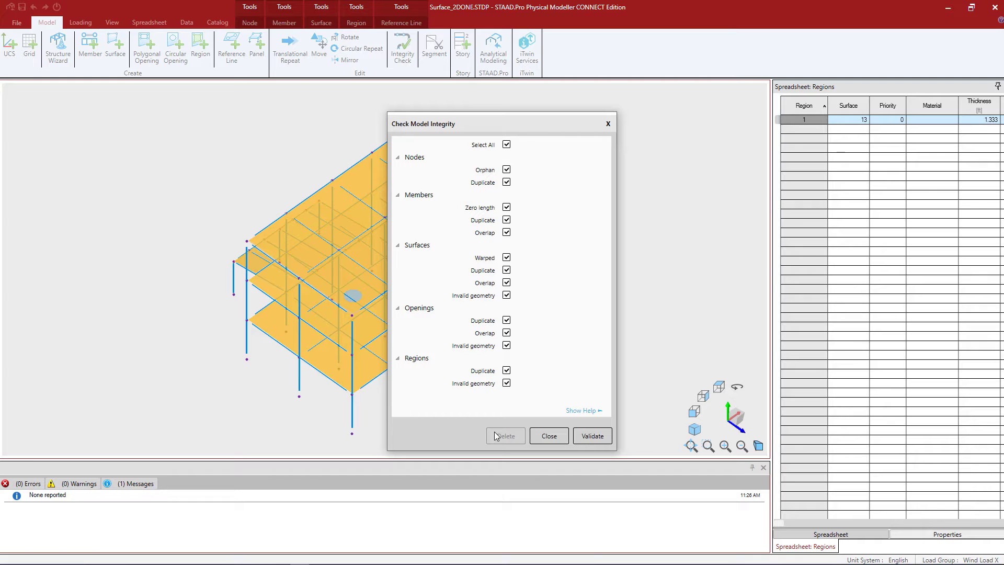
left_click(549, 436)
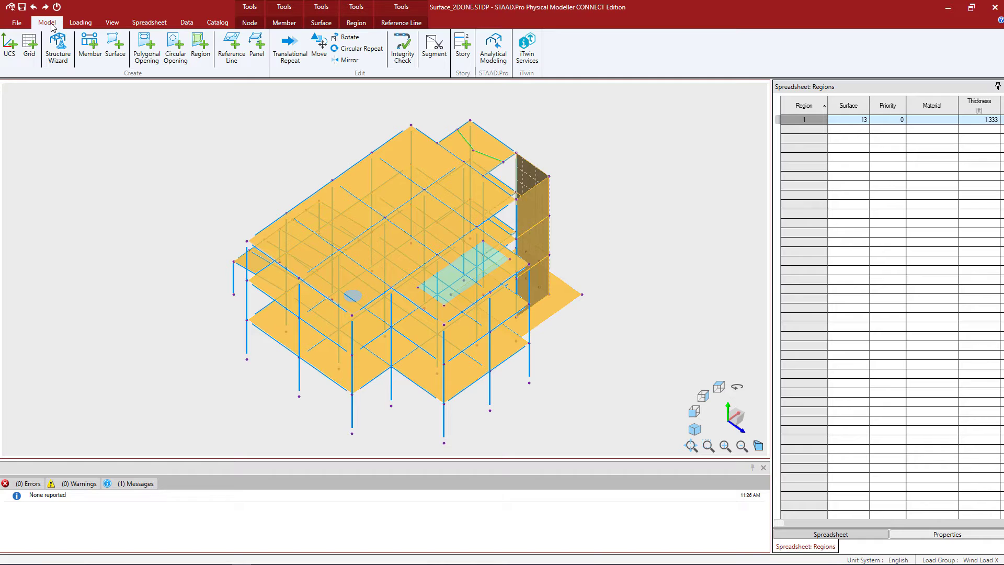
Step: Save the model and convert it to the analytical model Surface_2DONE.STD, acknowledging the success message
left_click(500, 51)
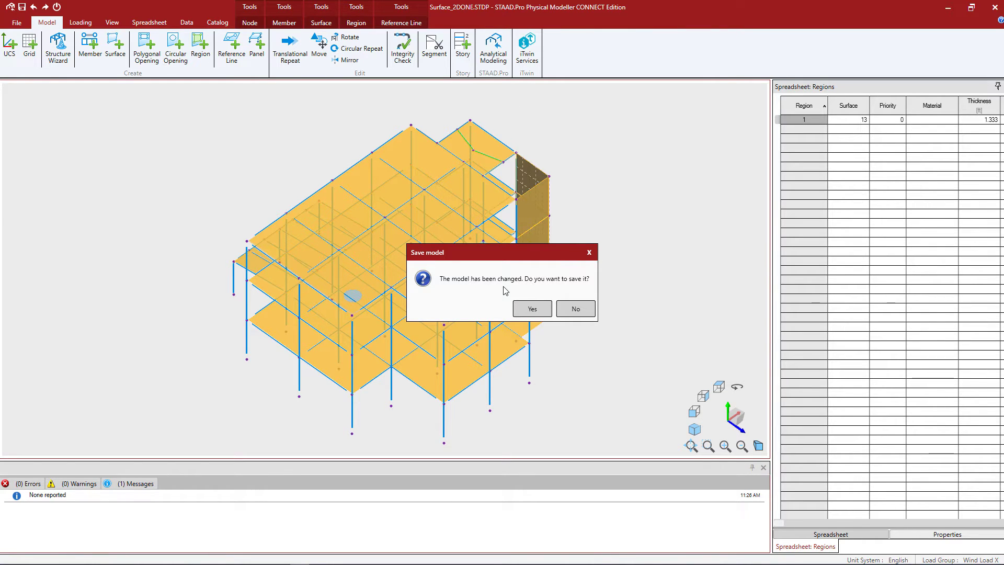
left_click(530, 308)
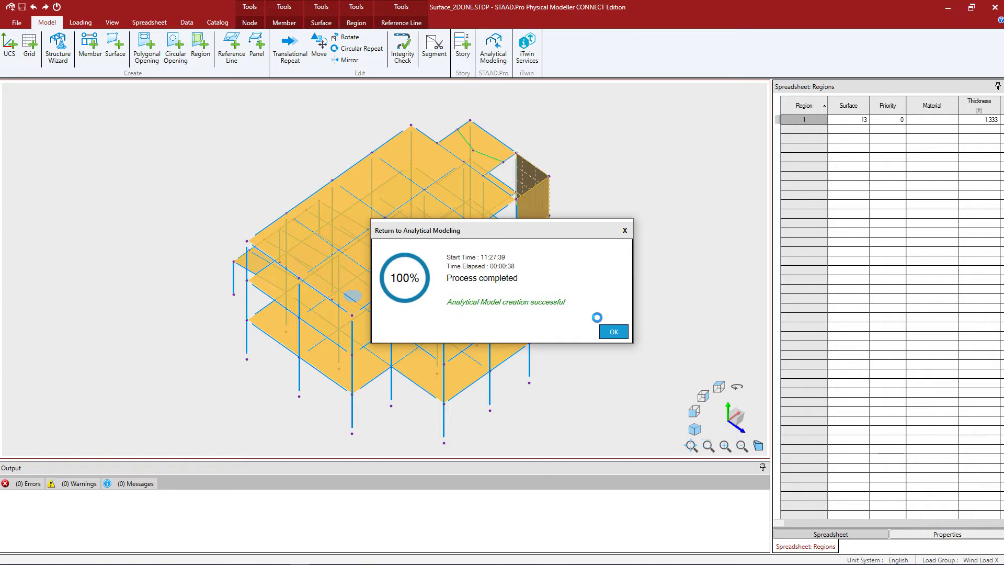
left_click(611, 332)
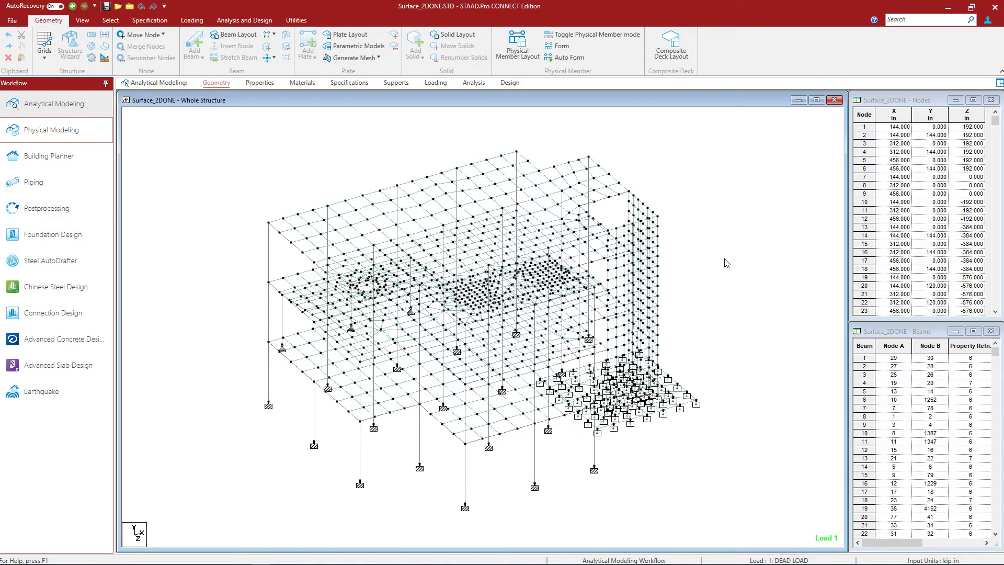
Step: Highlight the members using U18"X18" and the plates using Plate 18.00 from the Properties list
left_click(260, 83)
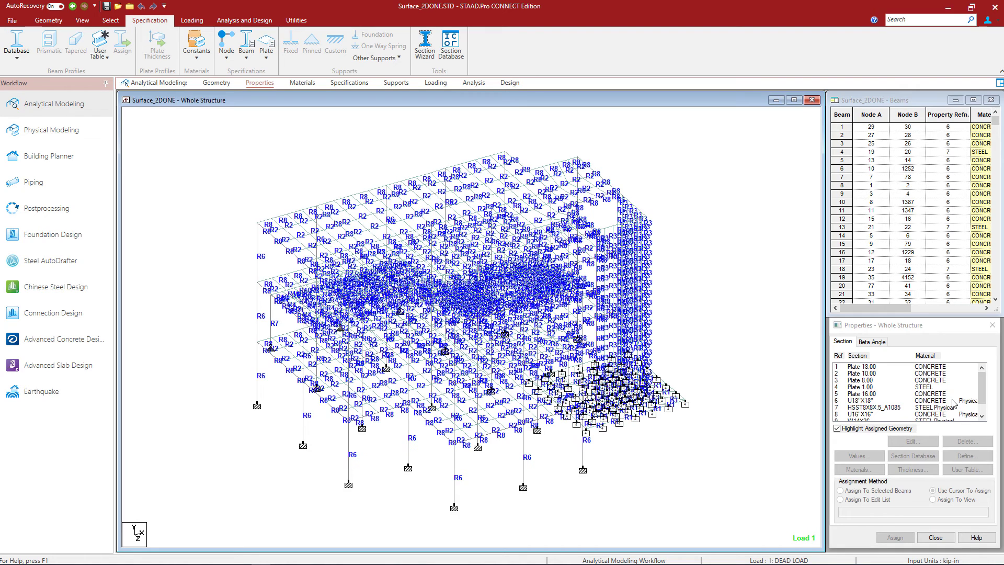
scroll(953, 393, "down", 1)
scroll(953, 393, "down", 1)
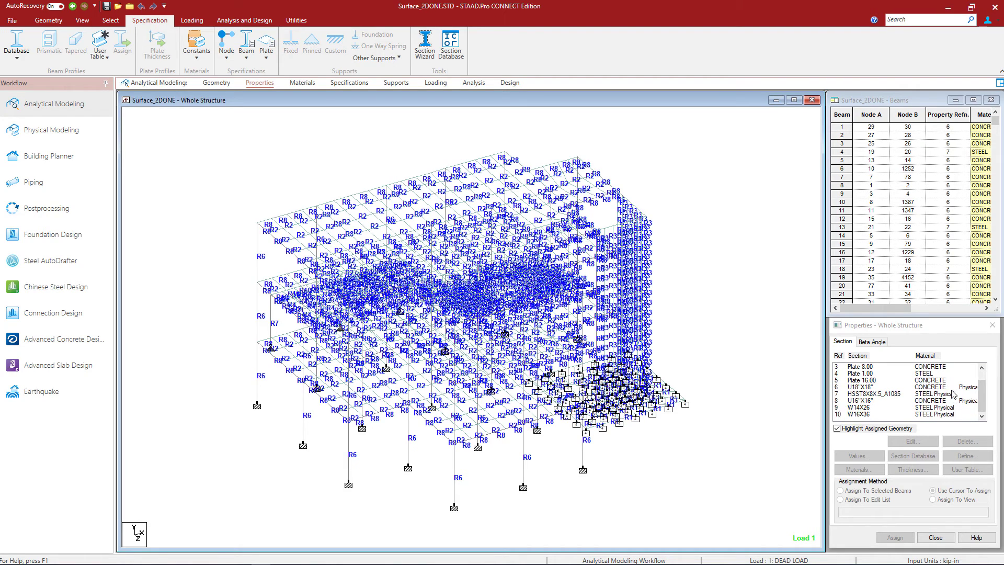
left_click(879, 389)
scroll(879, 394, "up", 1)
left_click(881, 368)
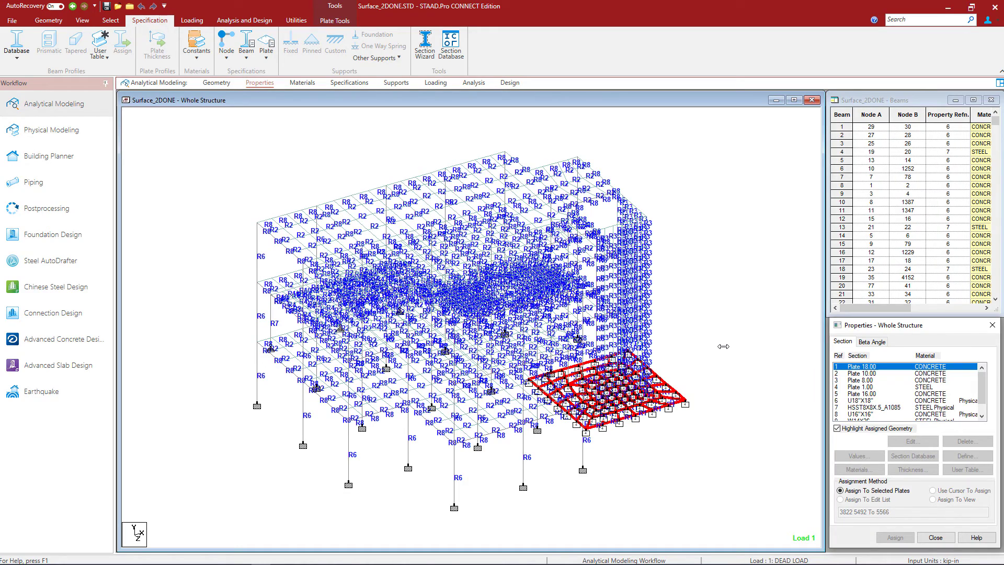
Step: Highlight the CONCRETE members, then the STEEL members, in the Materials list
left_click(293, 84)
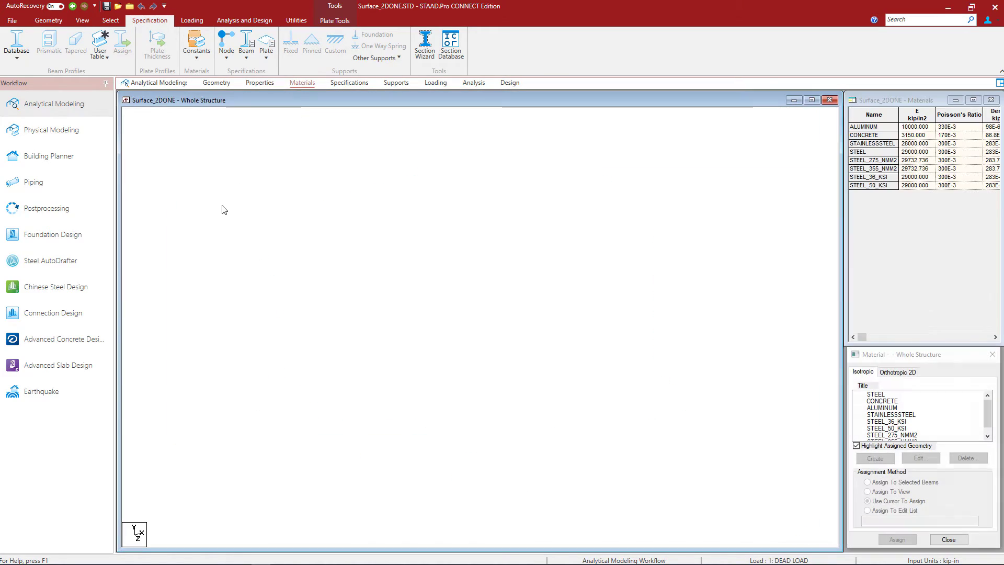
left_click(900, 401)
left_click(890, 395)
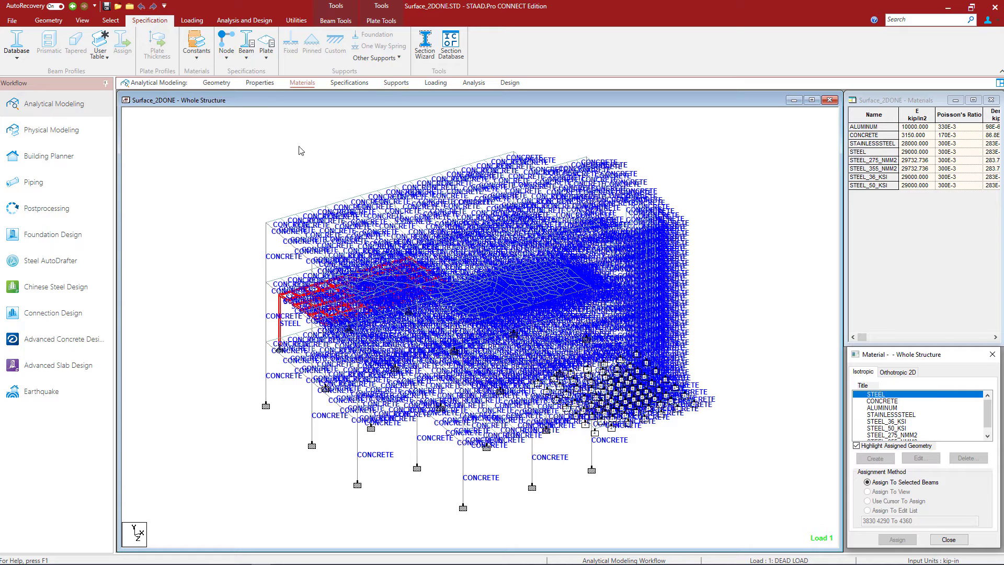
Step: Highlight the plates carrying S4 Support 4, clear the selection, and bring up the load definitions
left_click(399, 82)
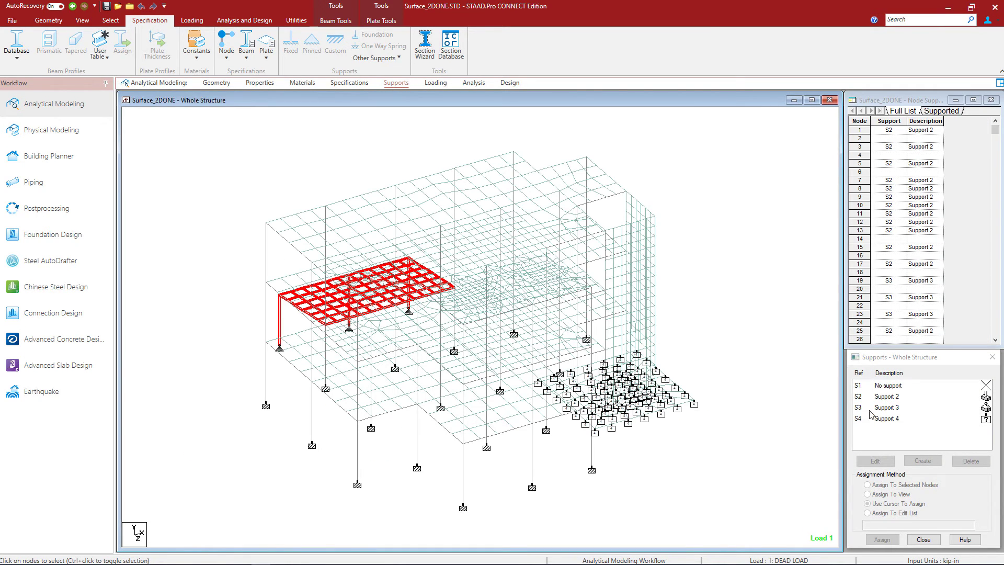
left_click(874, 418)
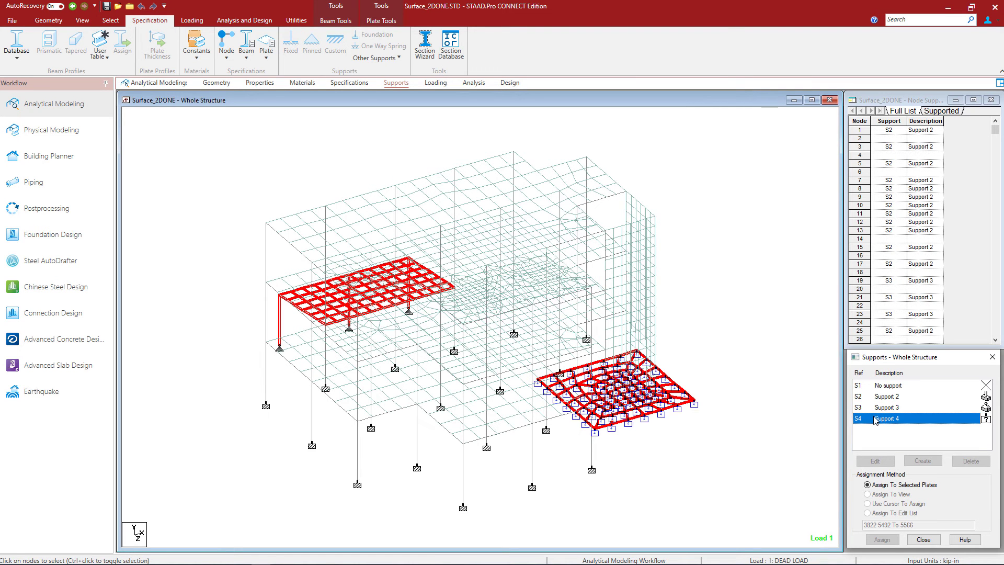
left_click(734, 315)
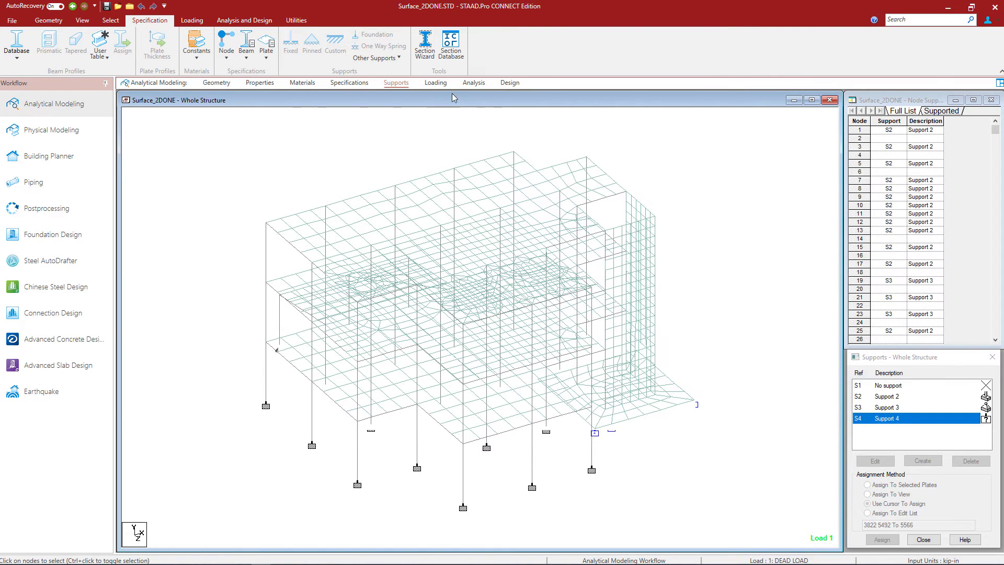
left_click(436, 83)
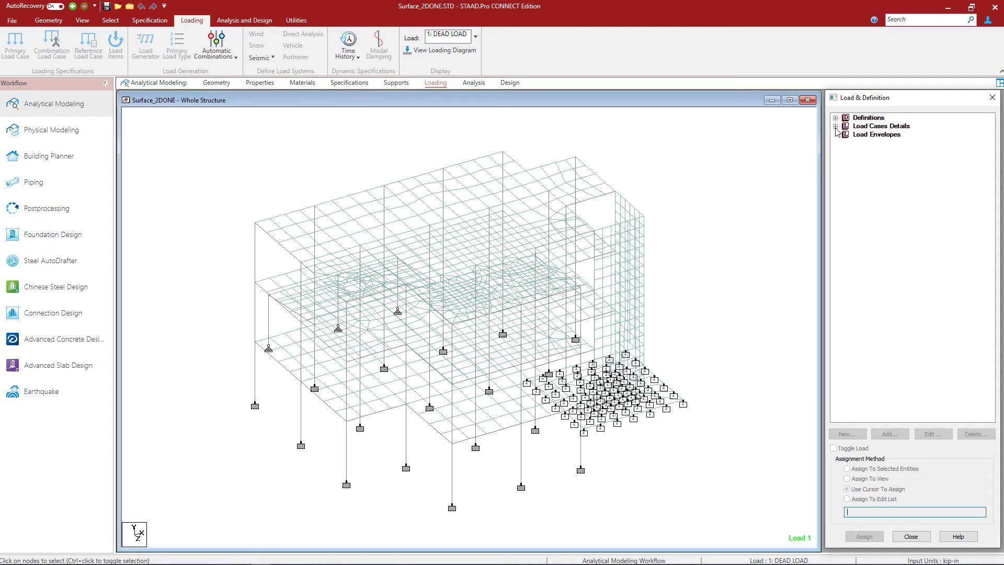
Step: Expand DEAD LOAD and LIVE LOAD, displaying SELFWEIGHT, PR GY plate pressure and TRAP GY JT loads
left_click(835, 126)
left_click(846, 135)
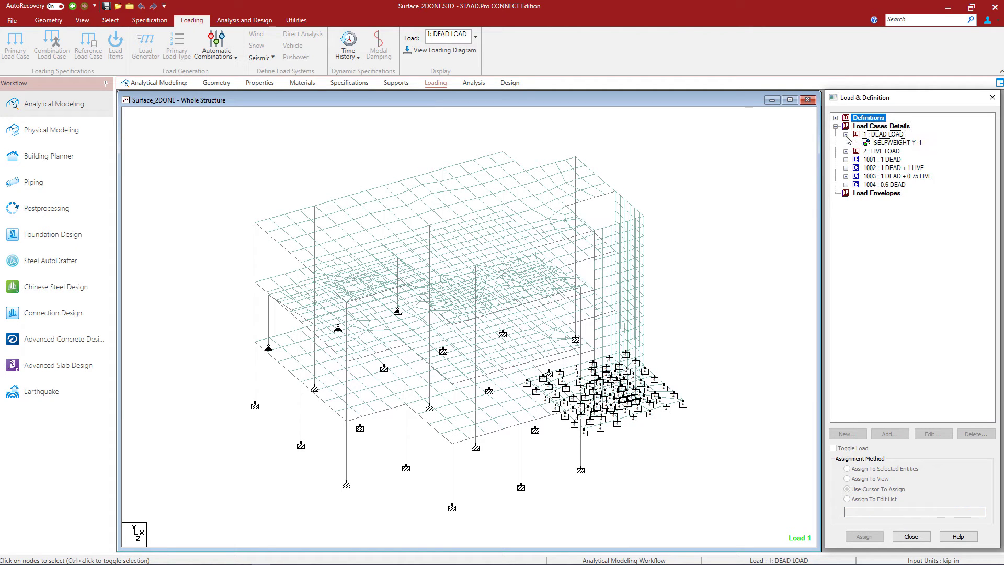
left_click(889, 142)
double_click(883, 152)
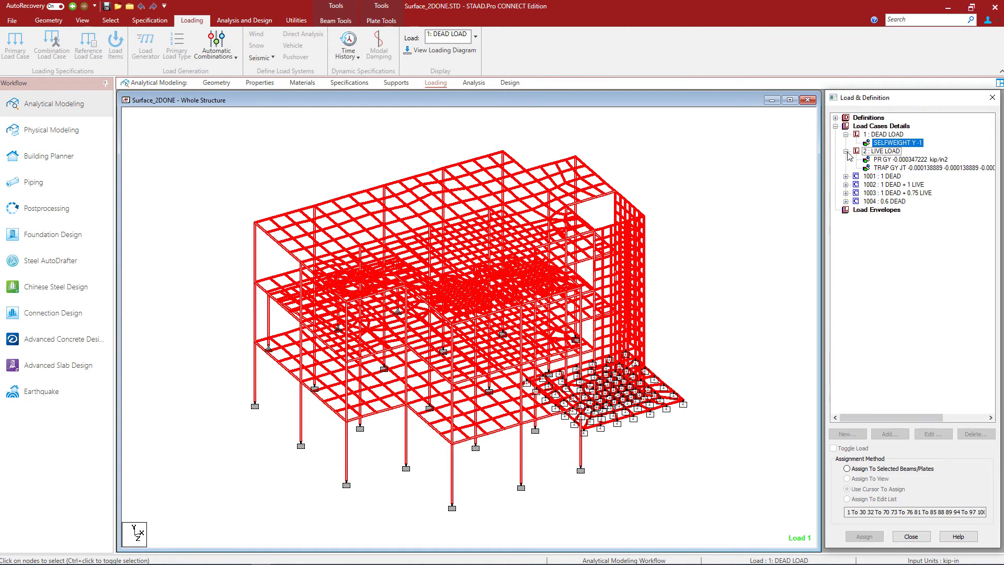
left_click(872, 159)
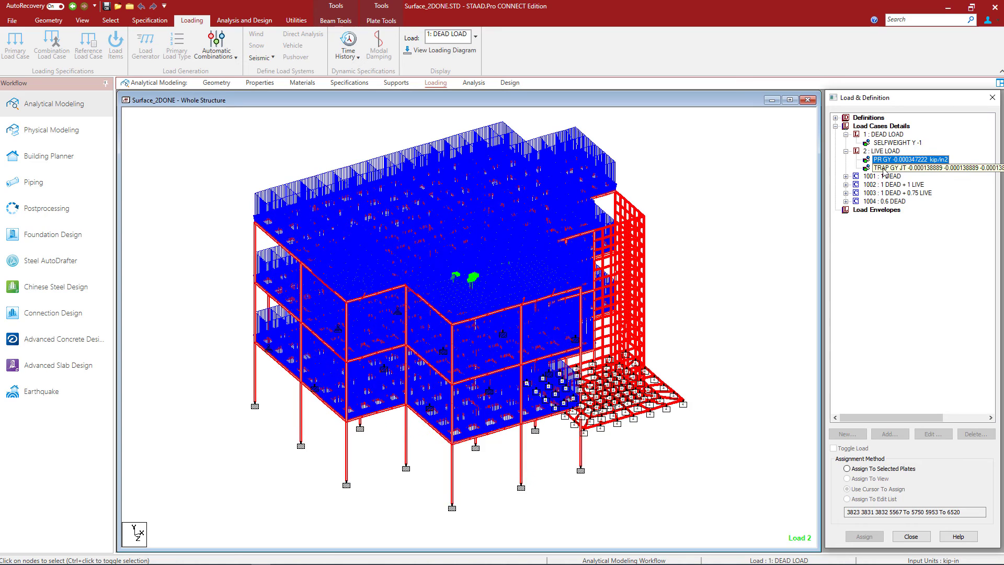
left_click(883, 168)
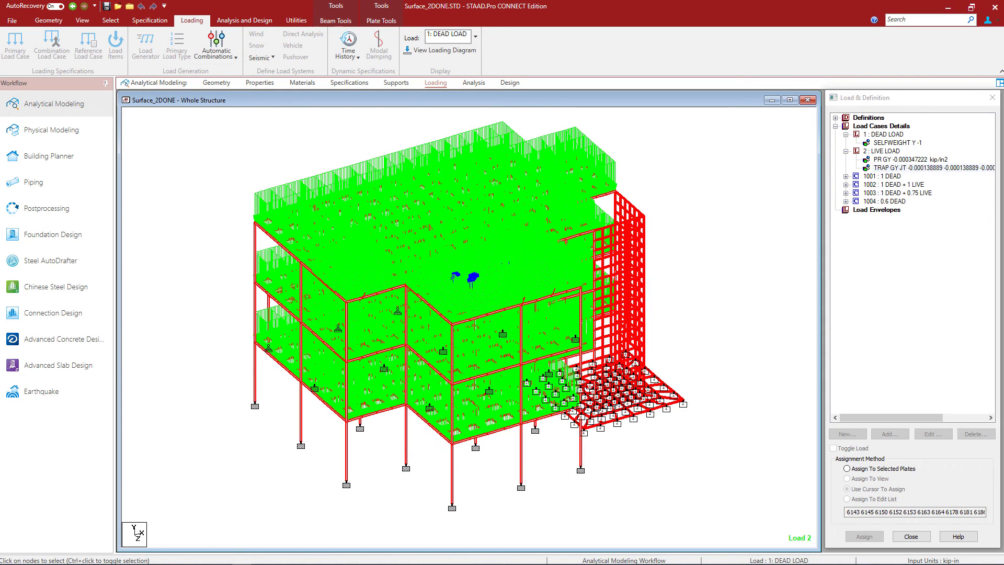
left_click(197, 212)
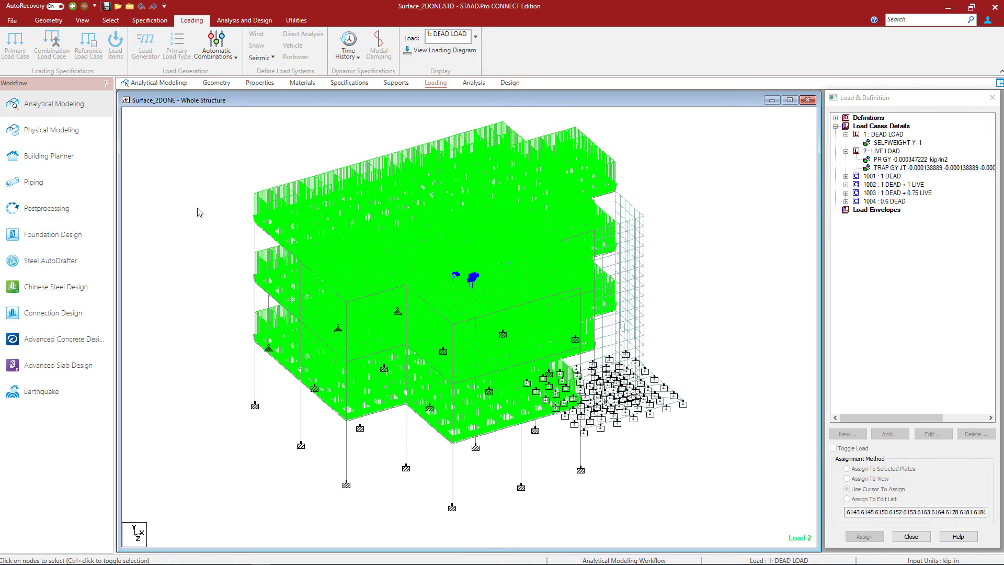
Step: Switch to the Utilities ribbon tab
left_click(296, 20)
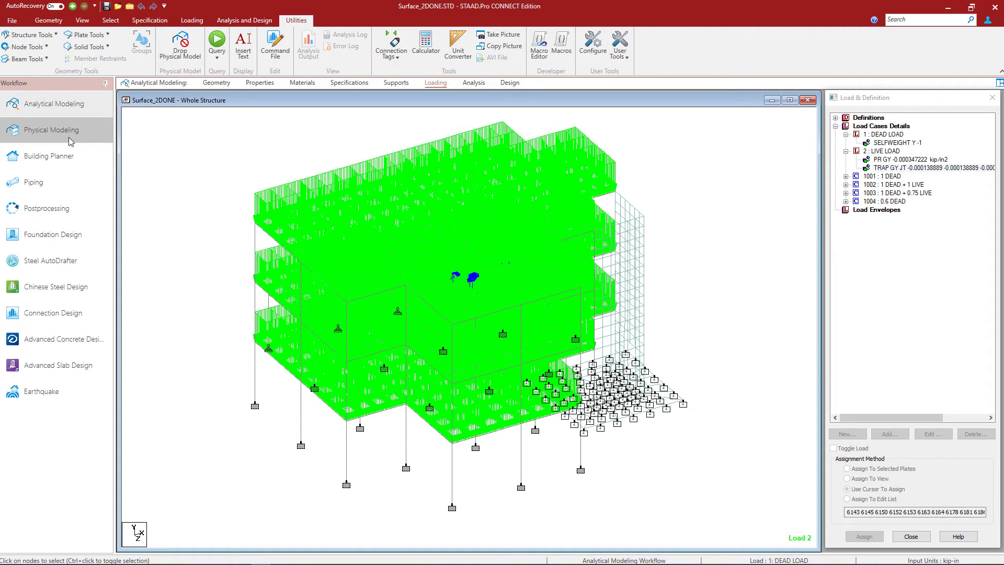
Step: In Physical Modeller's Analysis model options, change the maximum node spacing from 4 ft to 2
key("super+d")
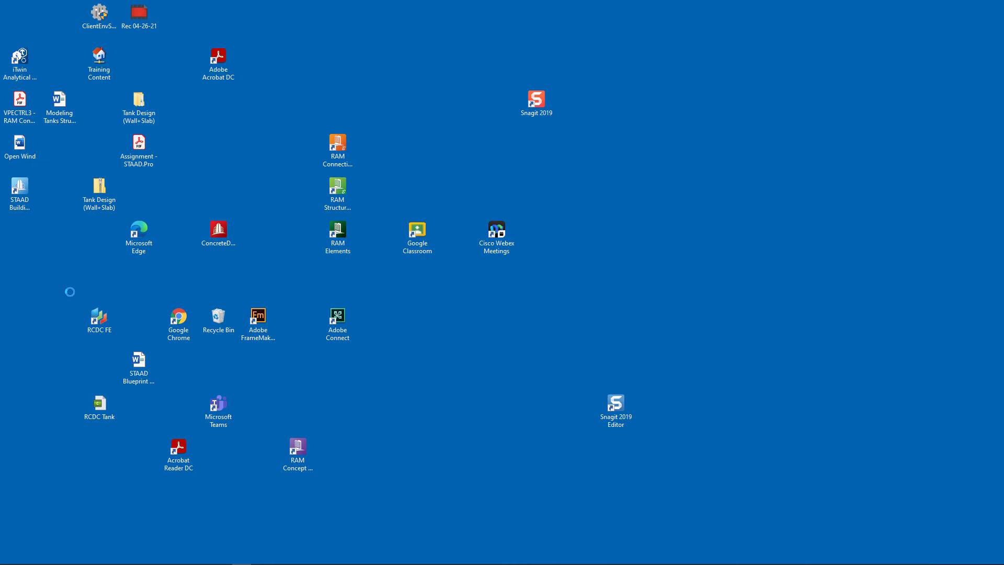
key("super+d")
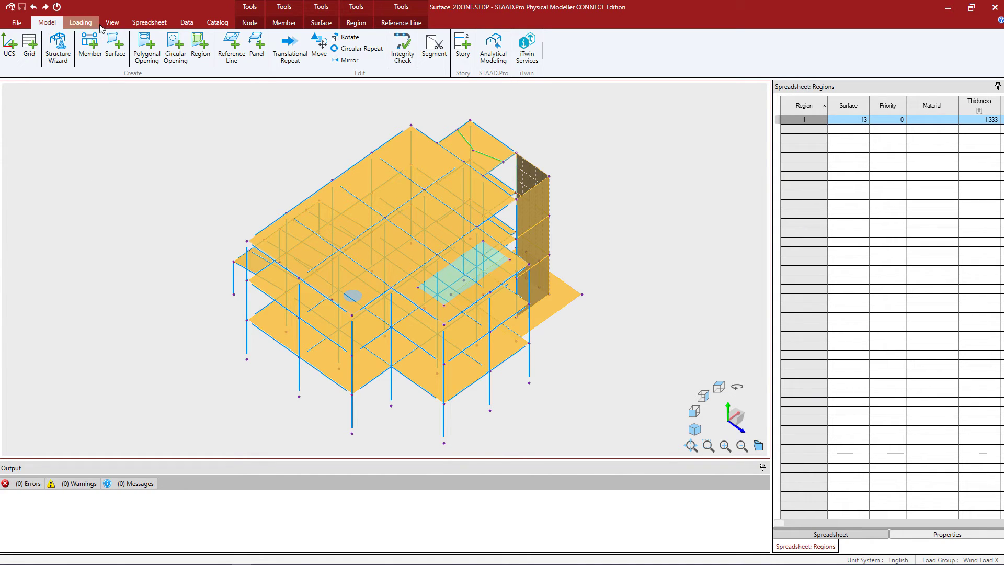
left_click(187, 23)
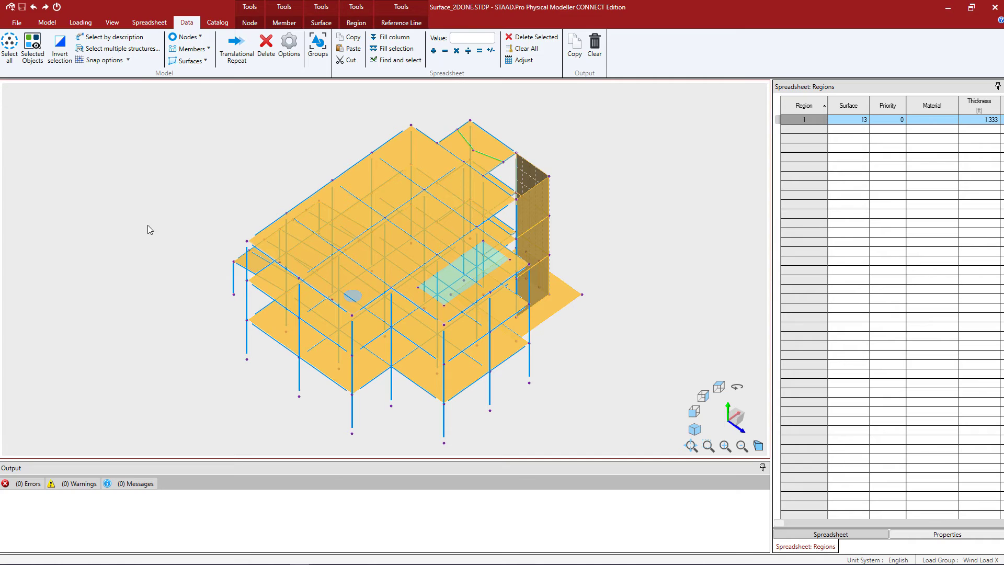
left_click(290, 46)
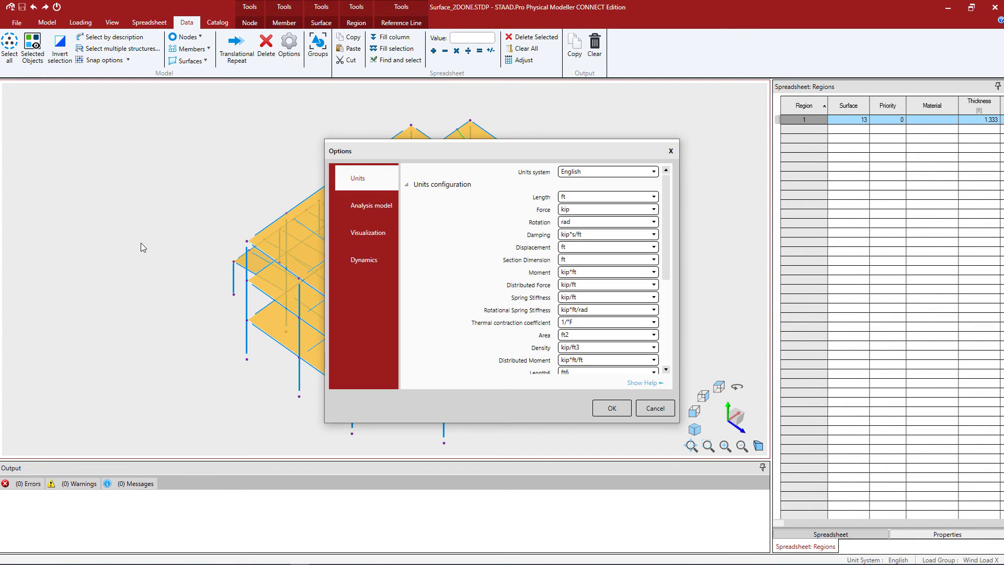
left_click(384, 211)
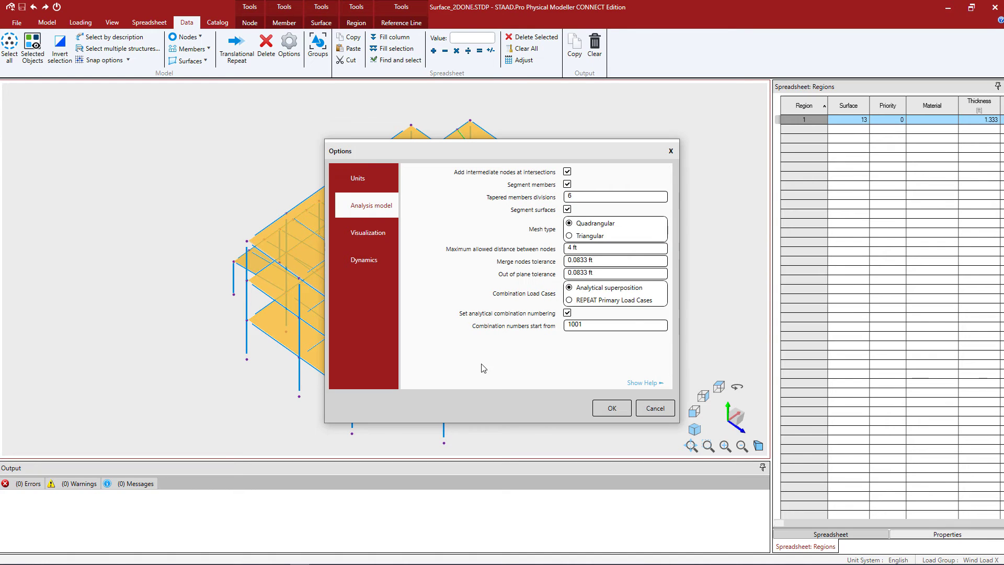
triple_click(586, 249)
type("2")
left_click(610, 408)
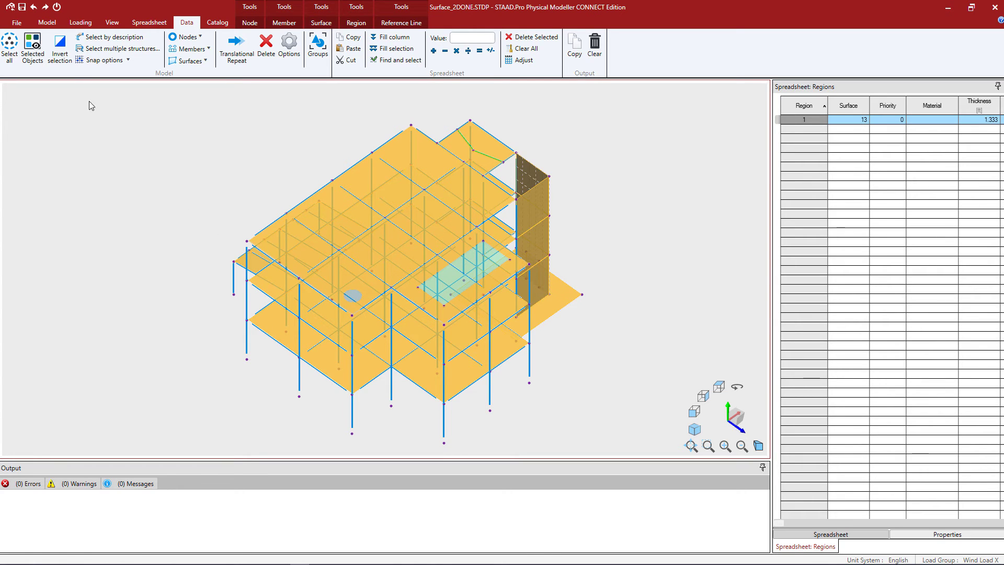
Step: Save the changed model and regenerate the analytical model with the 2 ft node spacing
left_click(46, 23)
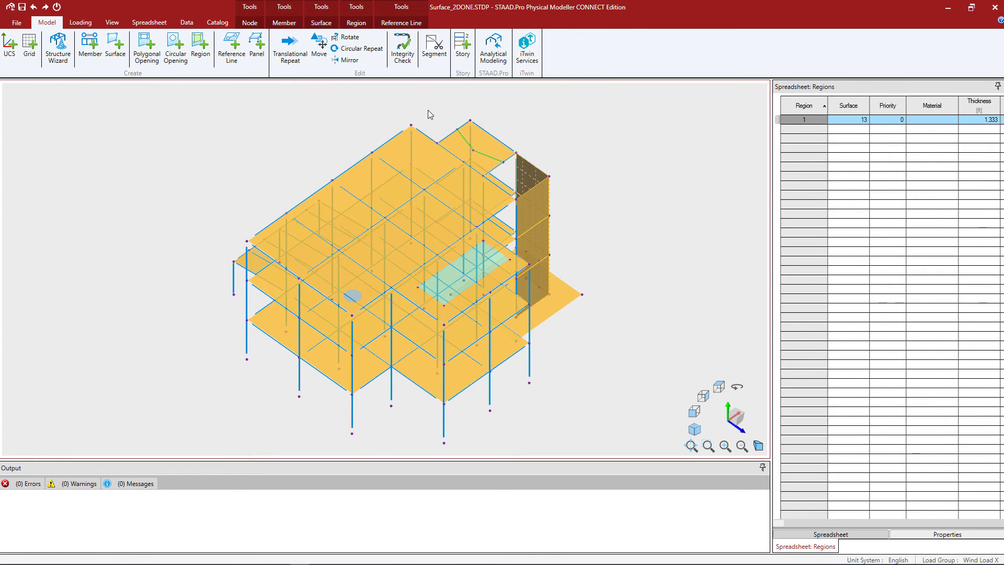
left_click(494, 48)
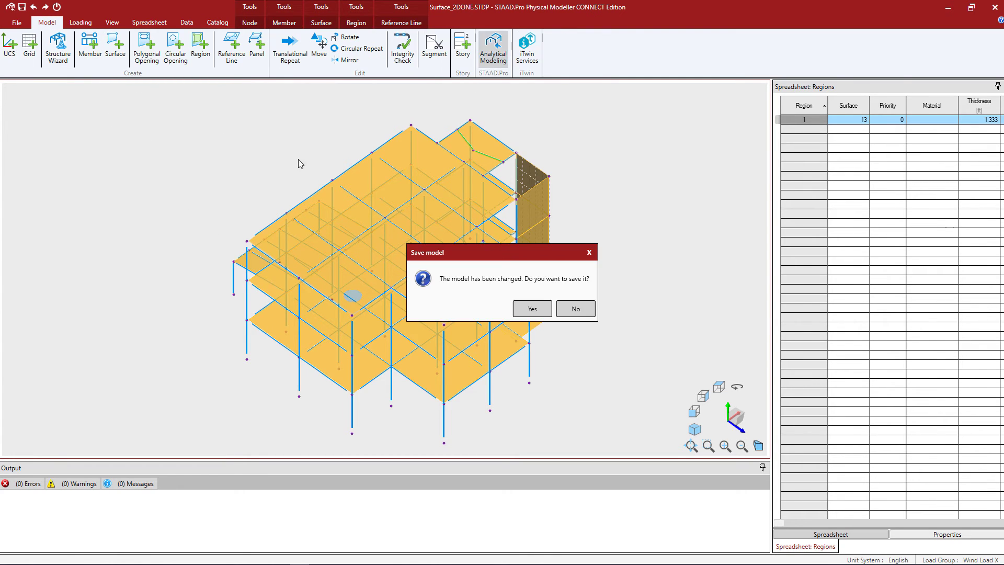
left_click(533, 309)
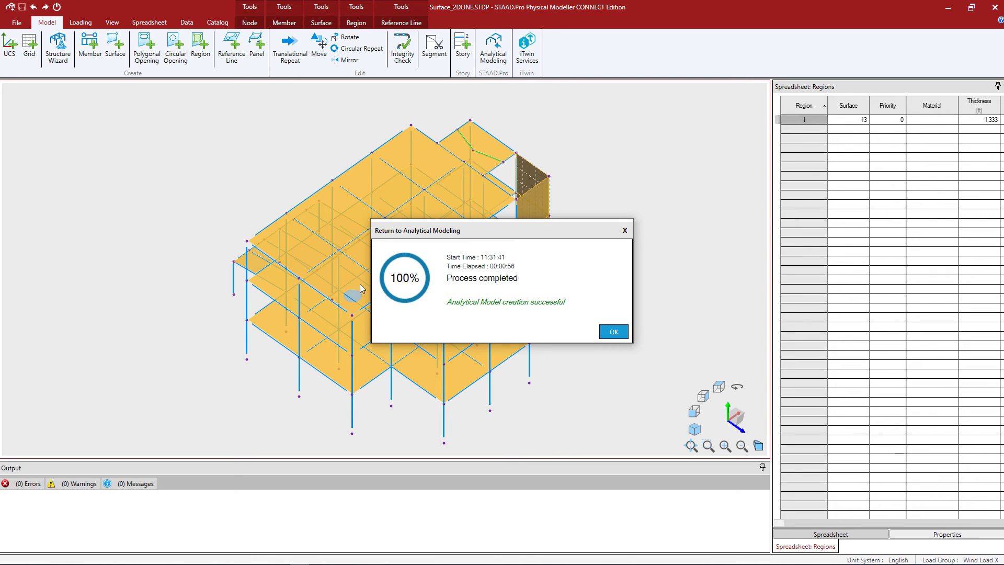
Step: Dismiss the completion notice to return to the remeshed Surface_2DONE.STD in STAAD.Pro
left_click(617, 331)
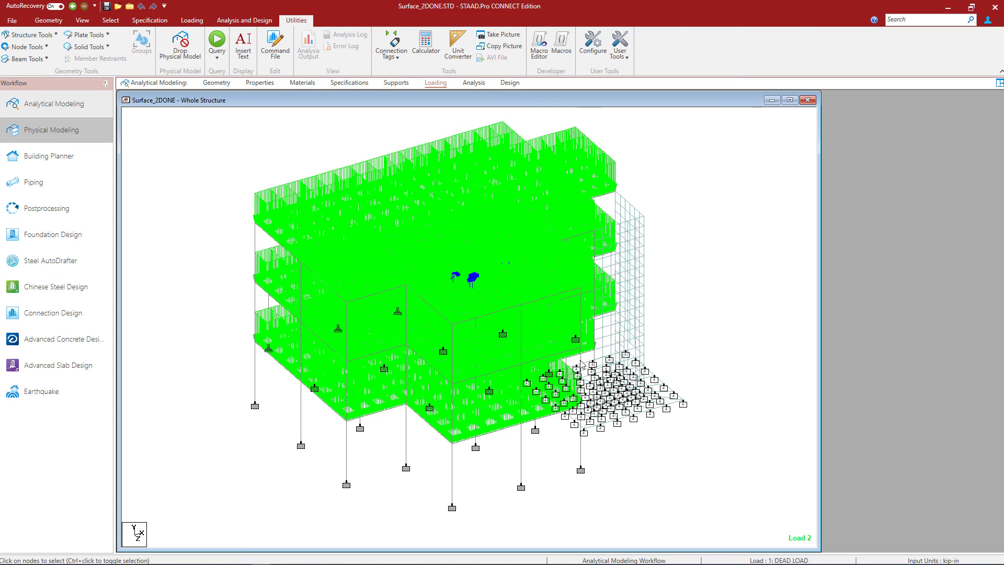